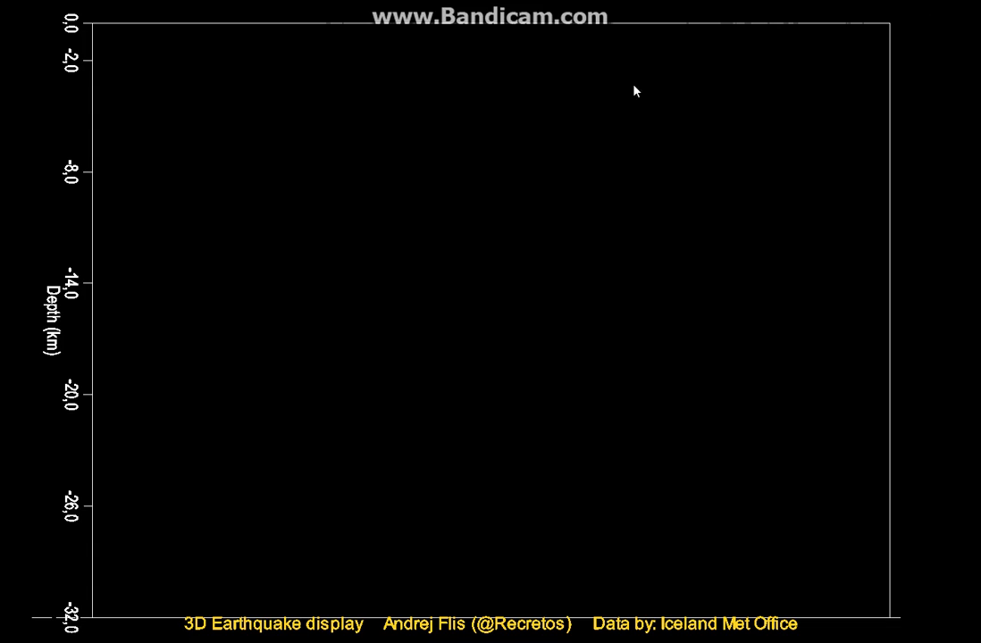
Step: Examine the terrain map with its black outlined areas from overhead and from slightly tilted angles
{"action": "left_click_drag", "start_coordinate": [634, 91], "coordinate": [576, 377]}
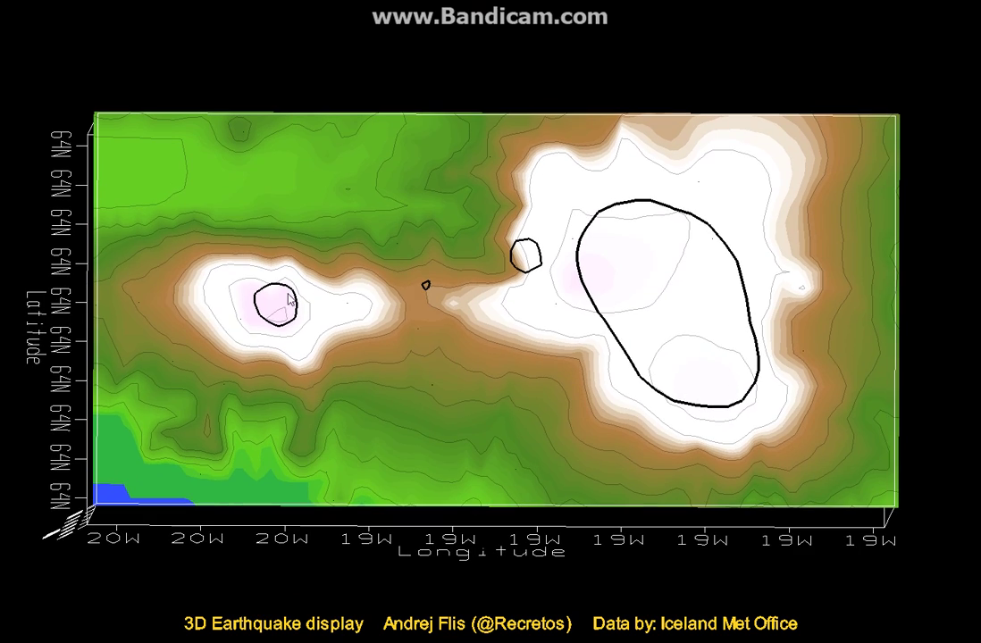
{"action": "left_click_drag", "start_coordinate": [292, 324], "coordinate": [204, 259]}
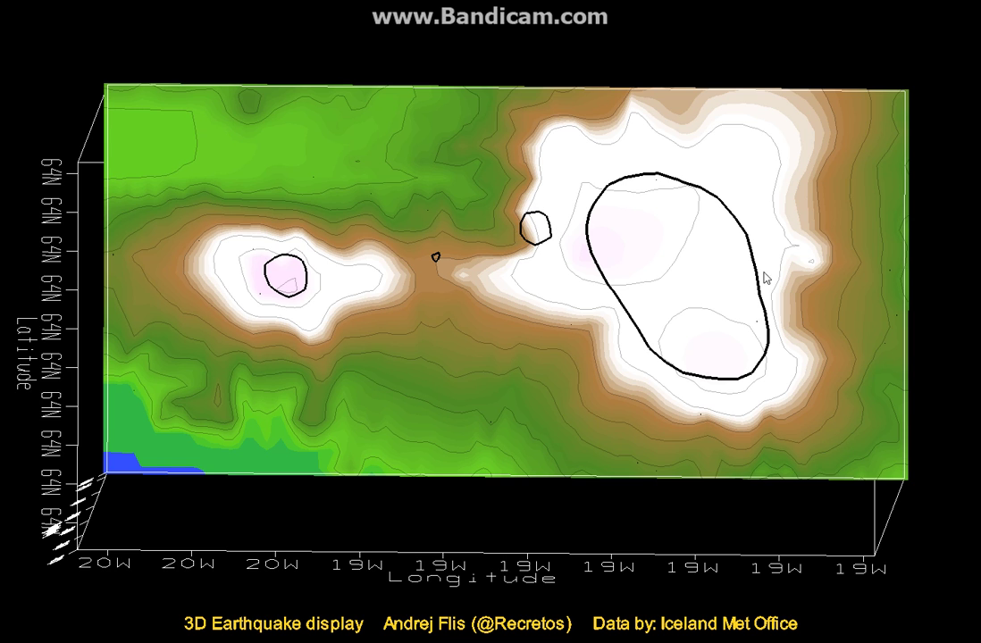
{"action": "left_click_drag", "start_coordinate": [684, 213], "coordinate": [652, 265]}
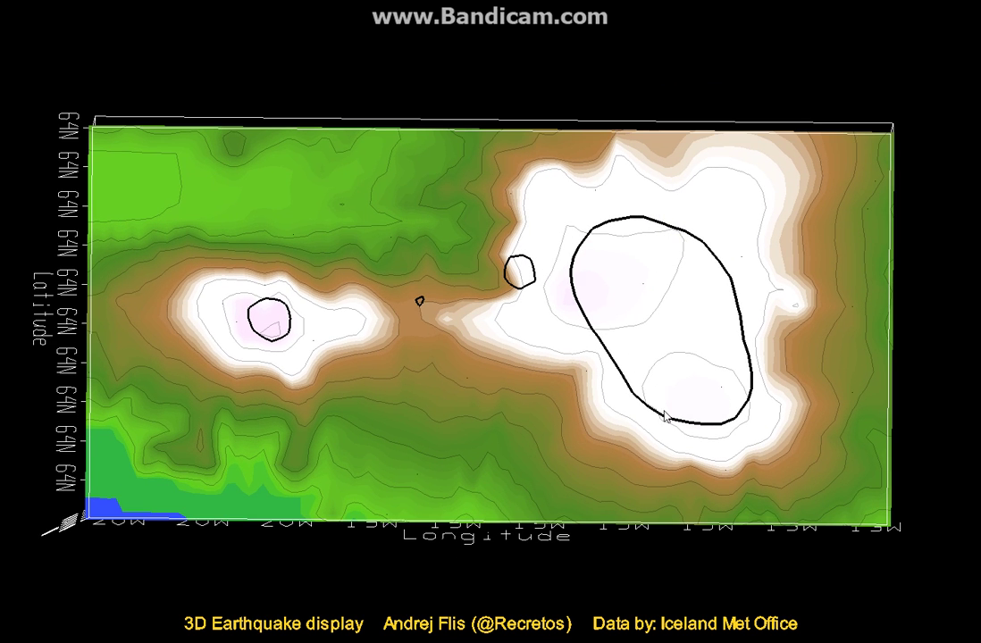
{"action": "left_click_drag", "start_coordinate": [664, 411], "coordinate": [904, 34]}
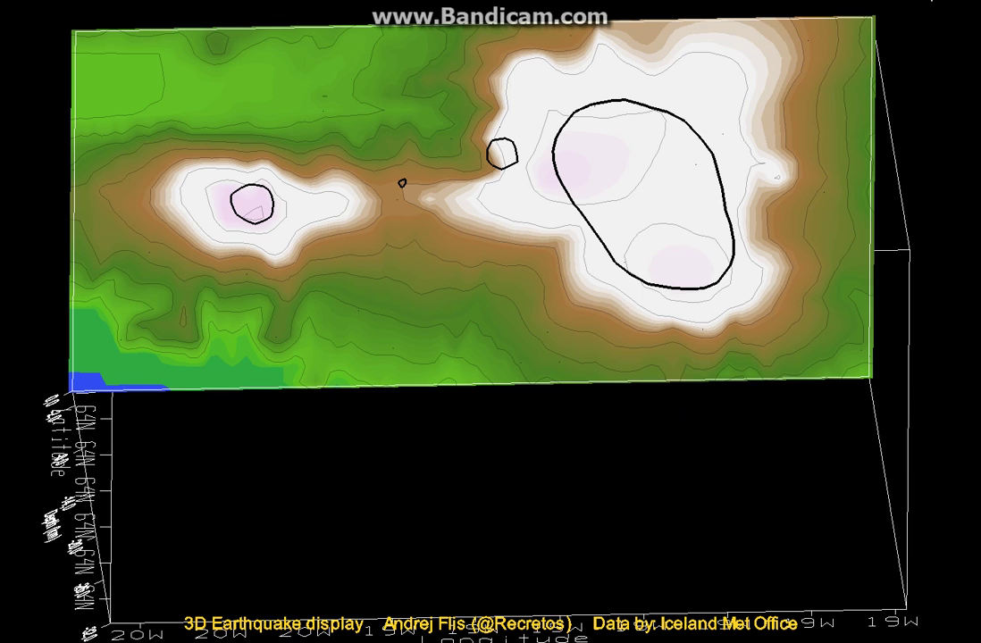
{"action": "left_click", "coordinate": [929, 0]}
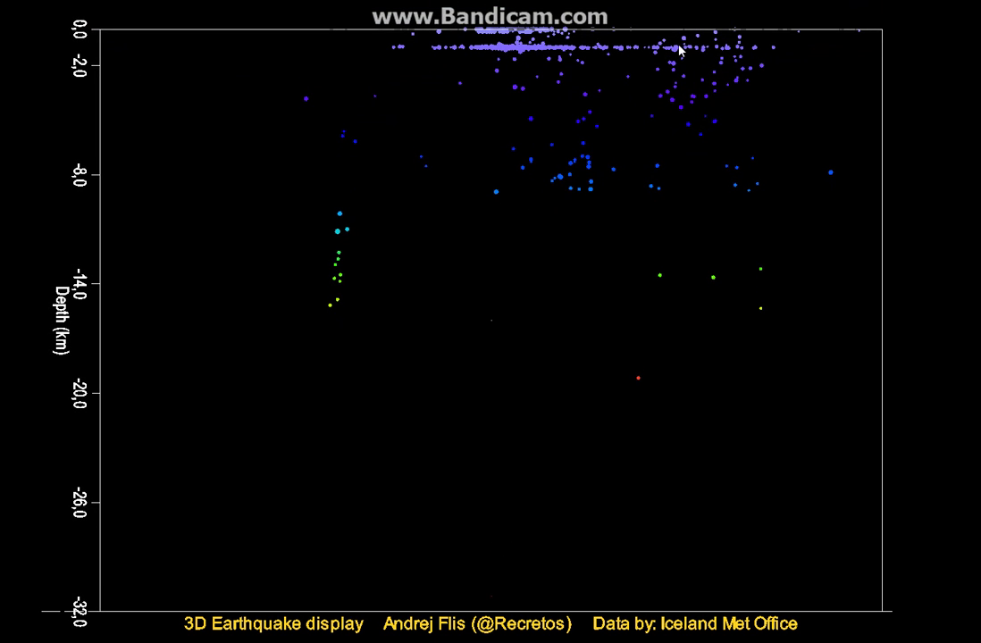
Step: Compare the depth distribution of the plotted earthquakes in side-on and tilted views, up close and from farther out
{"action": "left_click", "coordinate": [495, 45]}
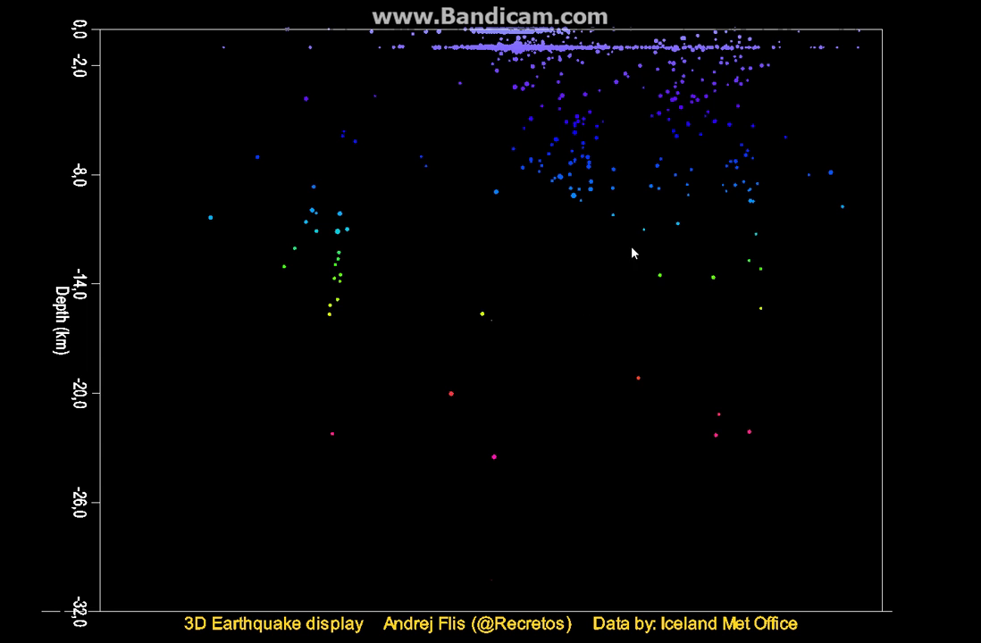
{"action": "left_click_drag", "start_coordinate": [618, 278], "coordinate": [607, 174]}
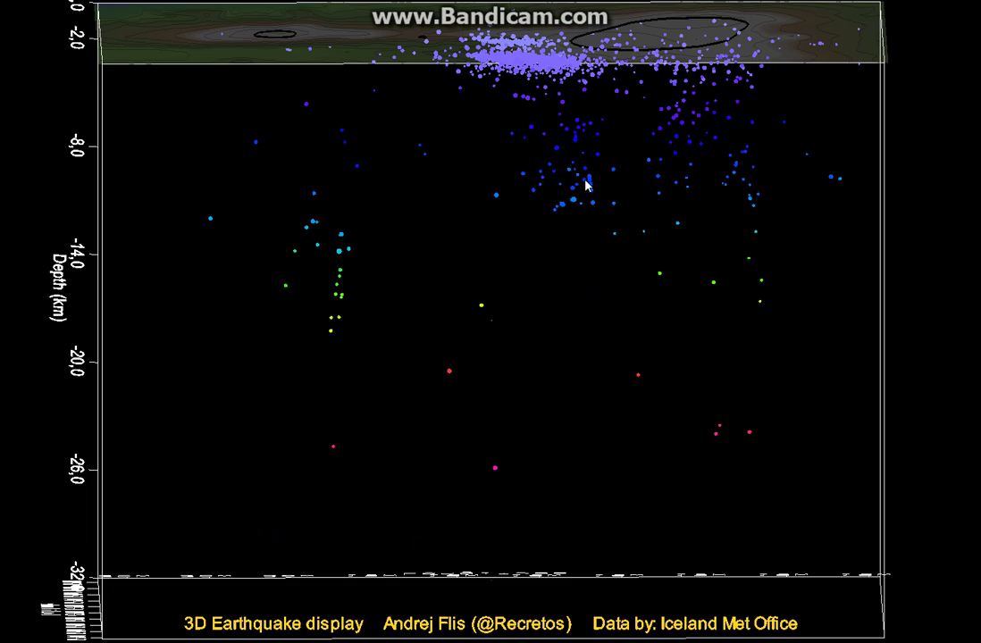
{"action": "left_click_drag", "start_coordinate": [676, 256], "coordinate": [2, 19]}
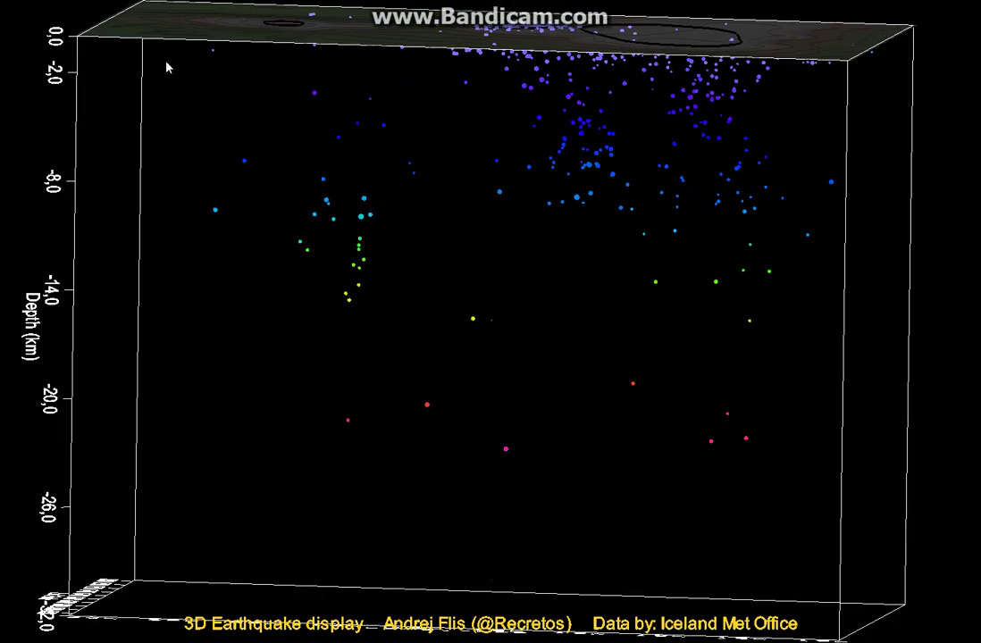
{"action": "left_click_drag", "start_coordinate": [453, 146], "coordinate": [533, 112]}
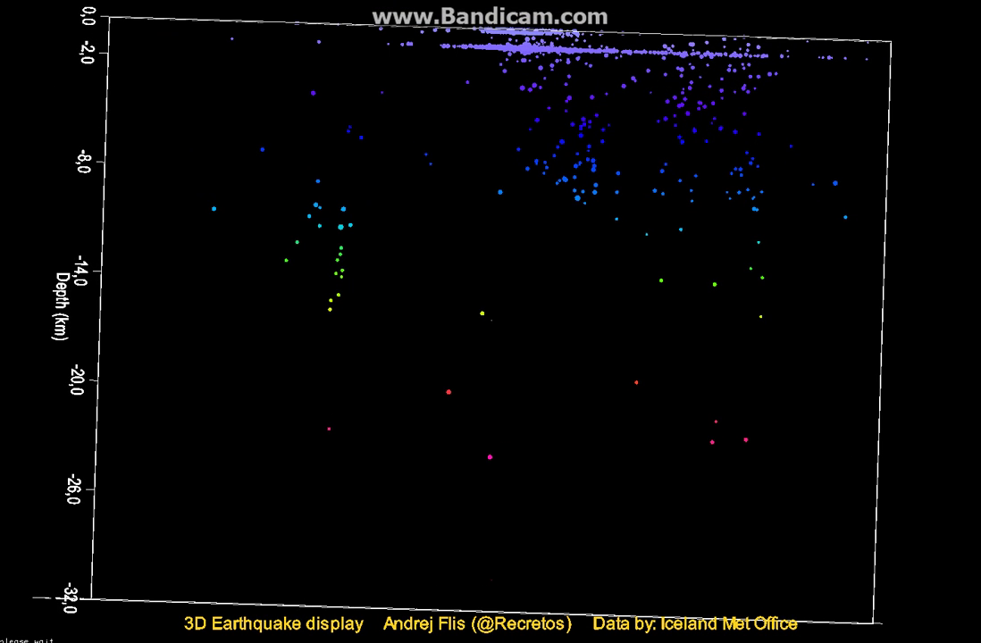
{"action": "scroll", "coordinate": [510, 249], "scroll_direction": "down", "scroll_amount": 4}
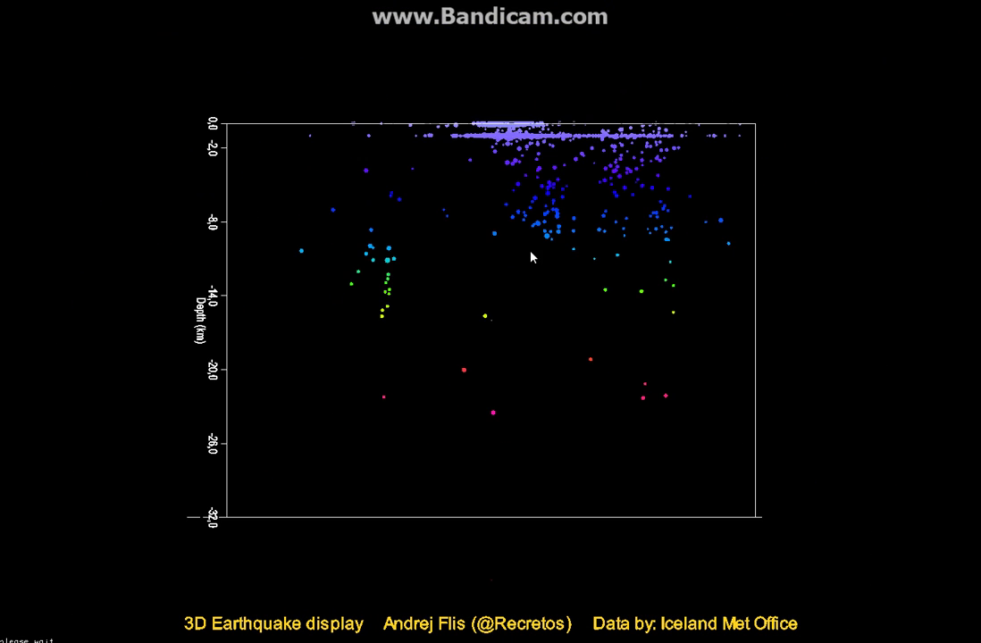
{"action": "scroll", "coordinate": [531, 255], "scroll_direction": "up", "scroll_amount": 4}
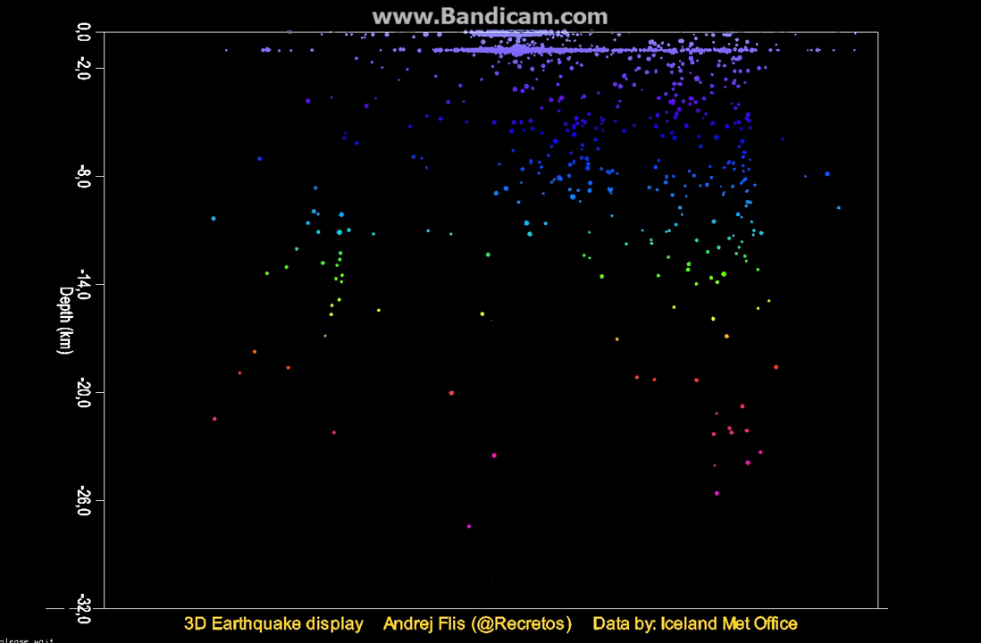
Step: Inspect the deep earthquakes below the large eastern outline in the side-on depth section
{"action": "left_click", "coordinate": [756, 120]}
{"action": "left_click", "coordinate": [727, 433]}
{"action": "left_click", "coordinate": [728, 495]}
{"action": "left_click", "coordinate": [732, 442]}
{"action": "left_click", "coordinate": [690, 391]}
{"action": "right_click", "coordinate": [280, 428]}
Step: Inspect the shallow and mid-depth earthquakes in the central part of the side-on depth section
{"action": "left_click", "coordinate": [534, 96]}
{"action": "left_click", "coordinate": [560, 166]}
{"action": "left_click", "coordinate": [592, 252]}
{"action": "left_click", "coordinate": [524, 84]}
{"action": "left_click", "coordinate": [560, 170]}
{"action": "left_click", "coordinate": [598, 236]}
{"action": "left_click", "coordinate": [593, 254]}
{"action": "right_click_drag", "start_coordinate": [696, 347], "coordinate": [671, 81]}
{"action": "left_click_drag", "start_coordinate": [738, 209], "coordinate": [869, 203]}
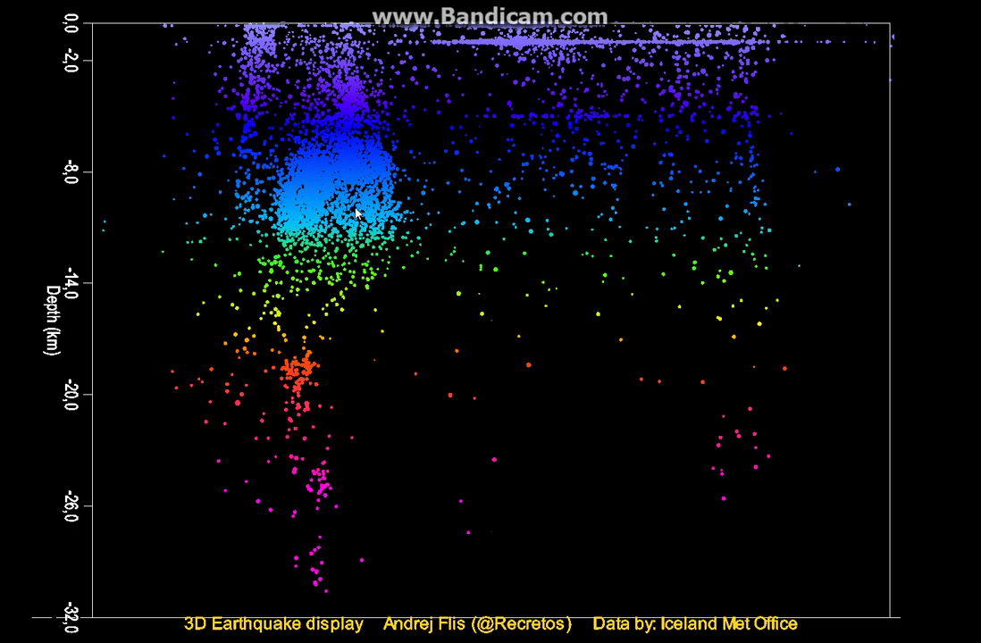
Step: Examine the dense western earthquake cluster up close beneath the terrain surface from a tilted angle
{"action": "left_click_drag", "start_coordinate": [325, 236], "coordinate": [278, 167]}
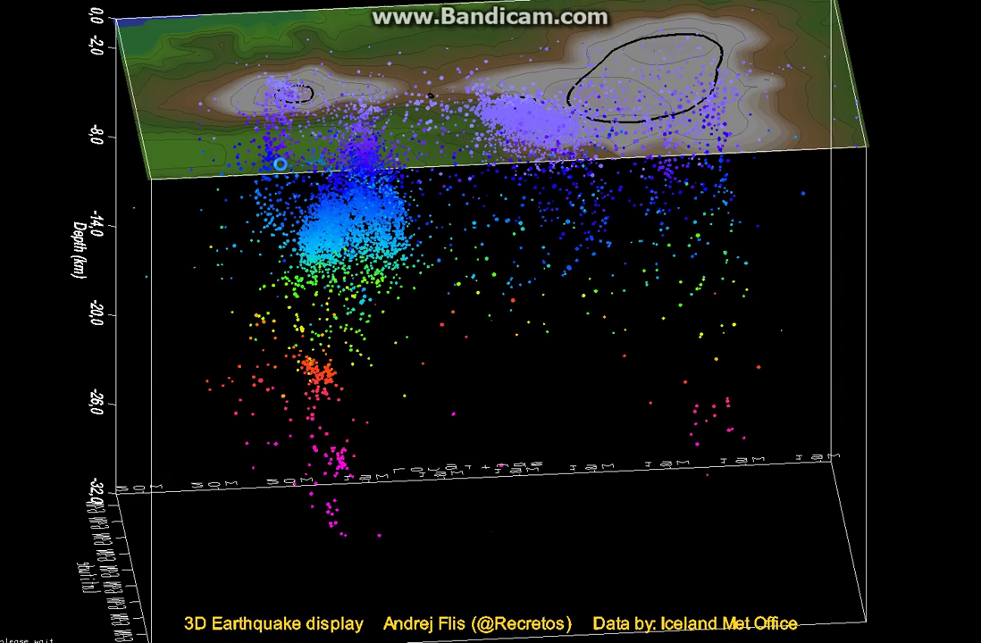
{"action": "scroll", "coordinate": [280, 164], "scroll_direction": "up", "scroll_amount": 3}
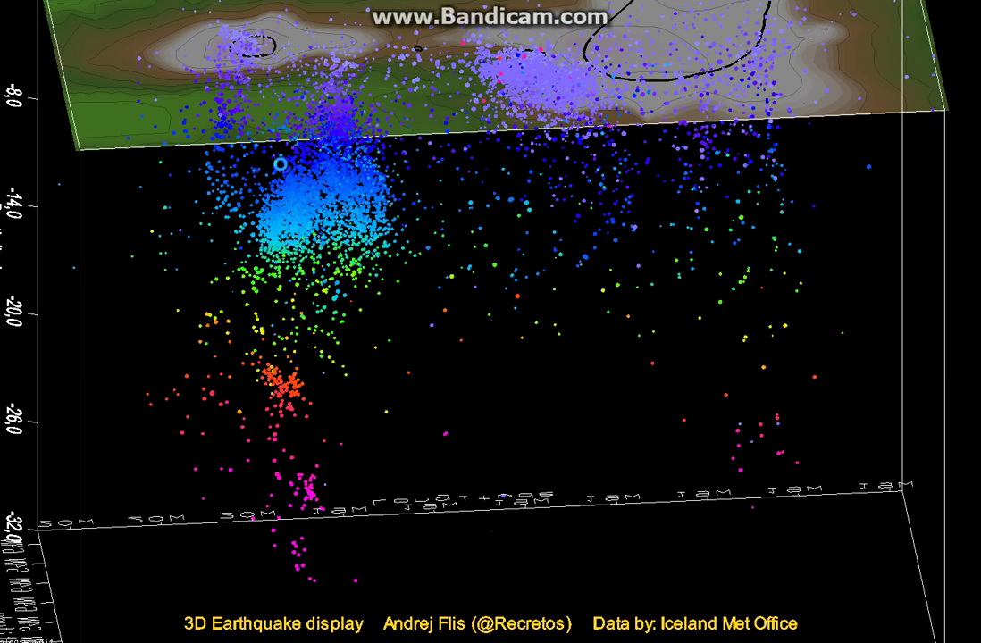
{"action": "scroll", "coordinate": [281, 166], "scroll_direction": "up", "scroll_amount": 1}
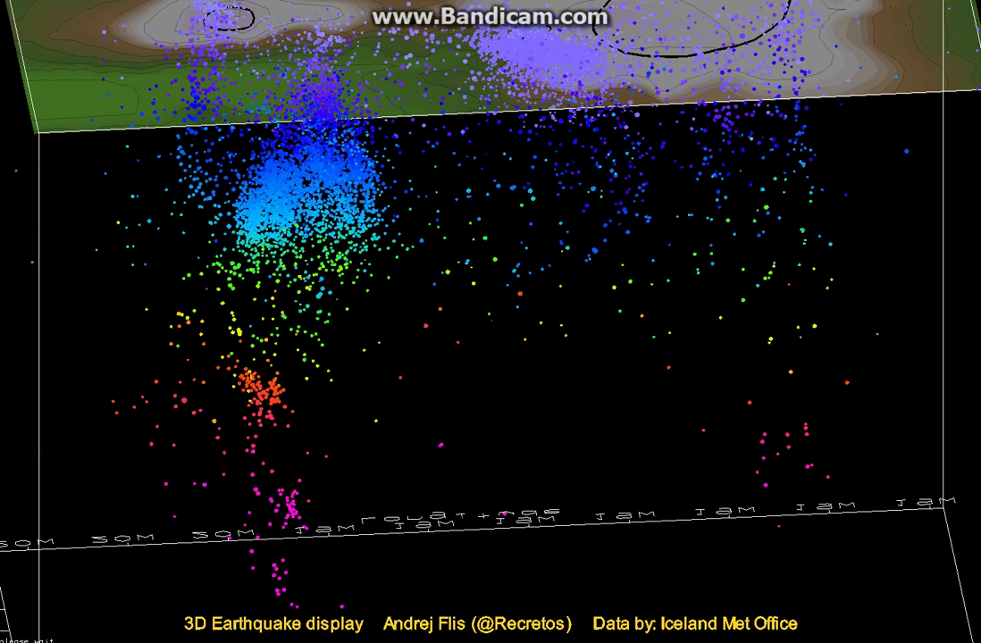
{"action": "key", "text": "Left"}
{"action": "key", "text": "Right"}
{"action": "key", "text": "Right"}
{"action": "key", "text": "Right"}
{"action": "key", "text": "Right"}
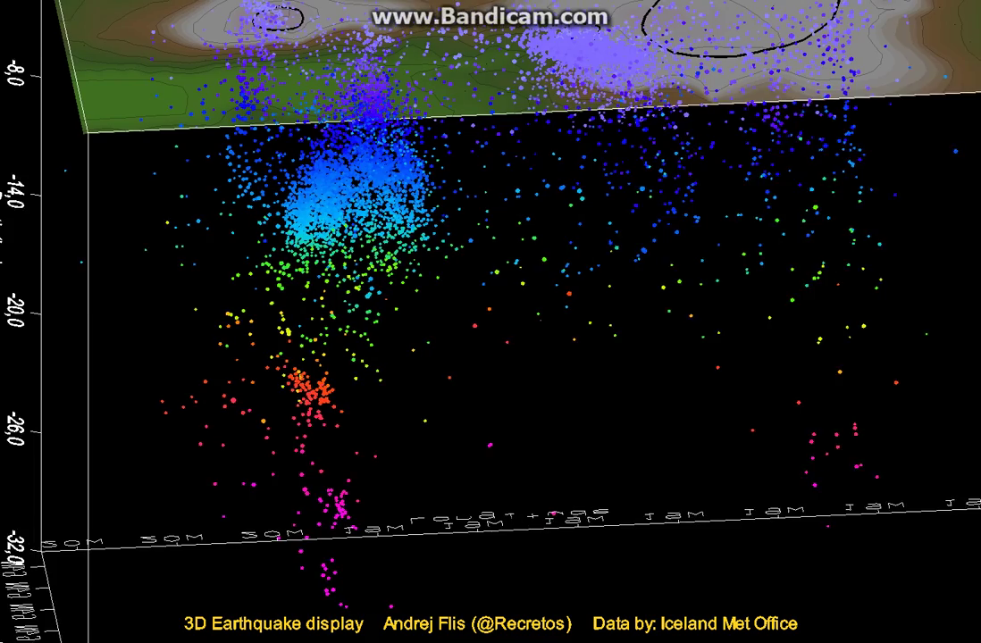
{"action": "mouse_move", "coordinate": [481, 185]}
{"action": "left_mouse_down"}
{"action": "mouse_move", "coordinate": [480, 140]}
{"action": "mouse_move", "coordinate": [541, 161]}
{"action": "mouse_move", "coordinate": [493, 186]}
{"action": "left_mouse_up"}
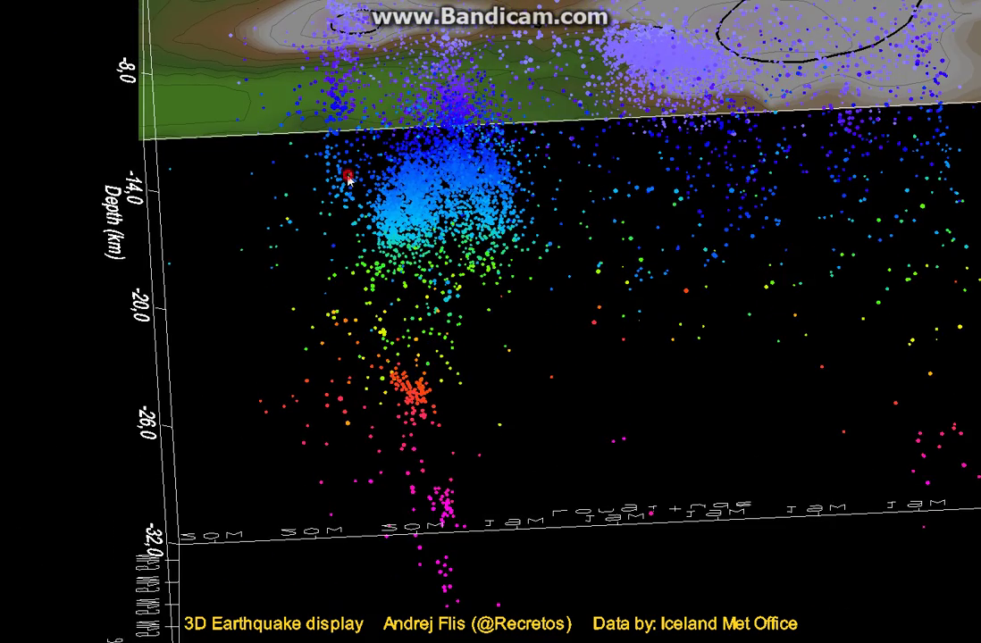
Step: Inspect the western cluster from several oblique angles, including the narrow shallow column beneath the small outlined summit
{"action": "left_click_drag", "start_coordinate": [463, 282], "coordinate": [329, 253]}
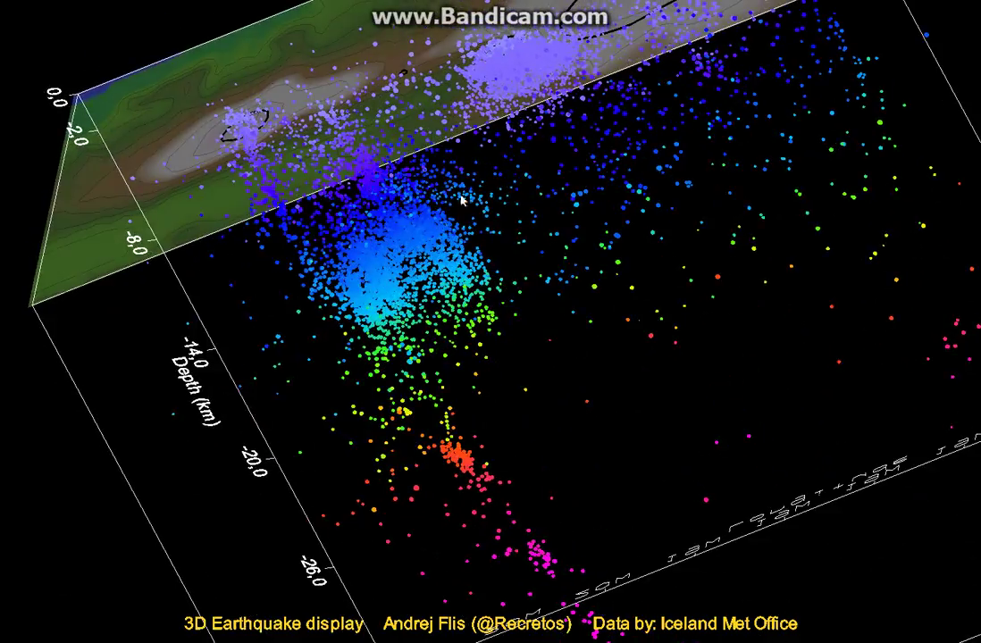
{"action": "left_click_drag", "start_coordinate": [432, 259], "coordinate": [583, 432]}
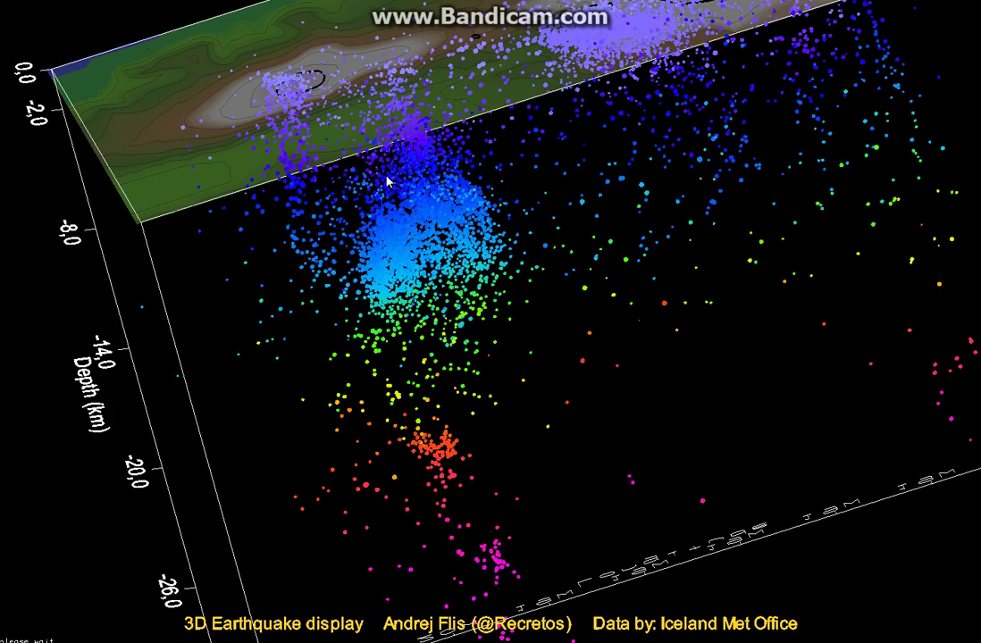
{"action": "left_click_drag", "start_coordinate": [563, 215], "coordinate": [366, 370]}
{"action": "left_click", "coordinate": [288, 66]}
{"action": "left_click", "coordinate": [295, 120]}
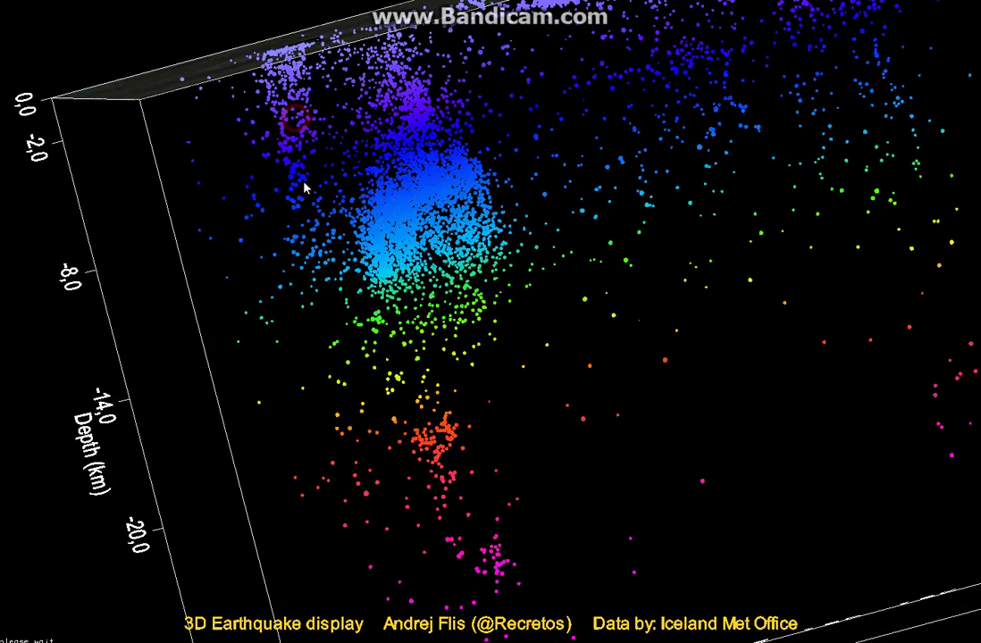
{"action": "left_click", "coordinate": [303, 212]}
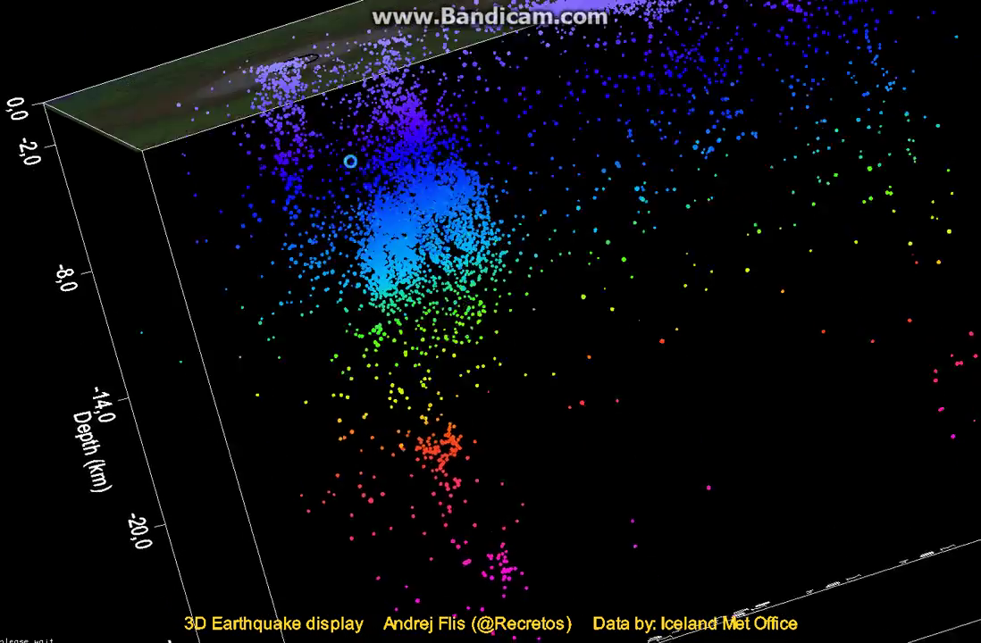
{"action": "left_click_drag", "start_coordinate": [365, 266], "coordinate": [285, 176]}
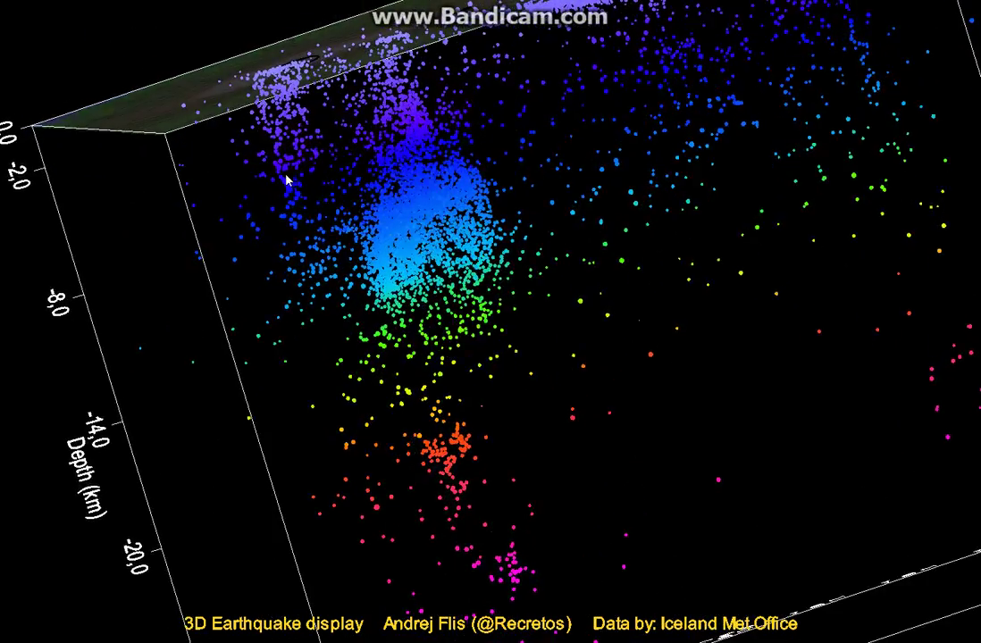
Step: Compare the western earthquakes with the terrain outlines from above and from an oblique angle below the surface
{"action": "left_click_drag", "start_coordinate": [329, 254], "coordinate": [699, 248]}
{"action": "left_click_drag", "start_coordinate": [395, 241], "coordinate": [456, 219]}
{"action": "left_click_drag", "start_coordinate": [569, 208], "coordinate": [484, 123]}
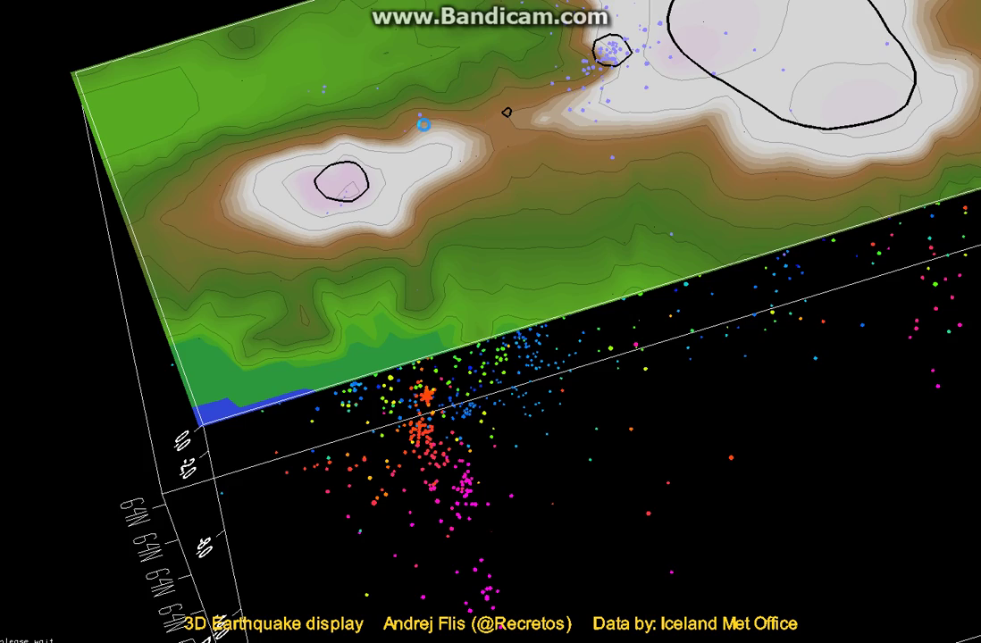
{"action": "left_click_drag", "start_coordinate": [424, 125], "coordinate": [467, 107]}
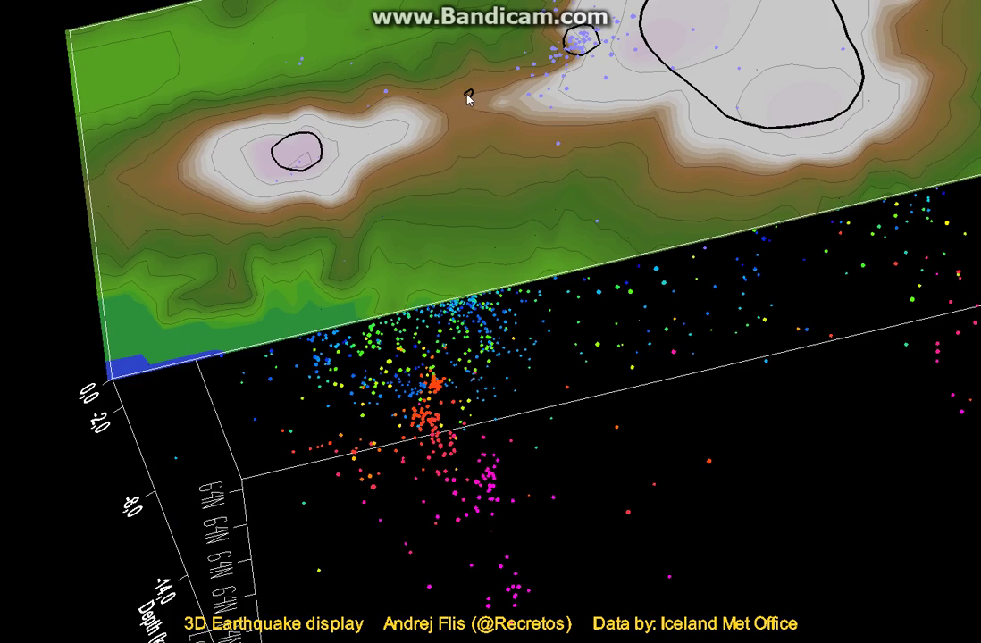
{"action": "left_click_drag", "start_coordinate": [458, 105], "coordinate": [632, 89]}
{"action": "left_click_drag", "start_coordinate": [505, 68], "coordinate": [550, 42]}
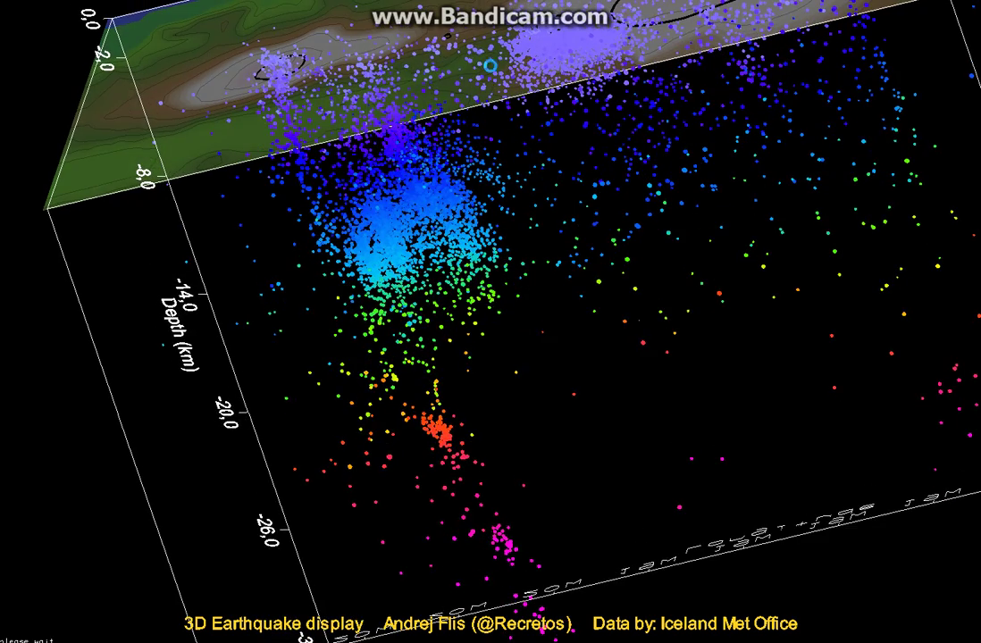
Step: Examine how the western columns and the central shallow swarm line up beneath the terrain surface
{"action": "left_click_drag", "start_coordinate": [666, 119], "coordinate": [697, 110]}
{"action": "key", "text": "Up"}
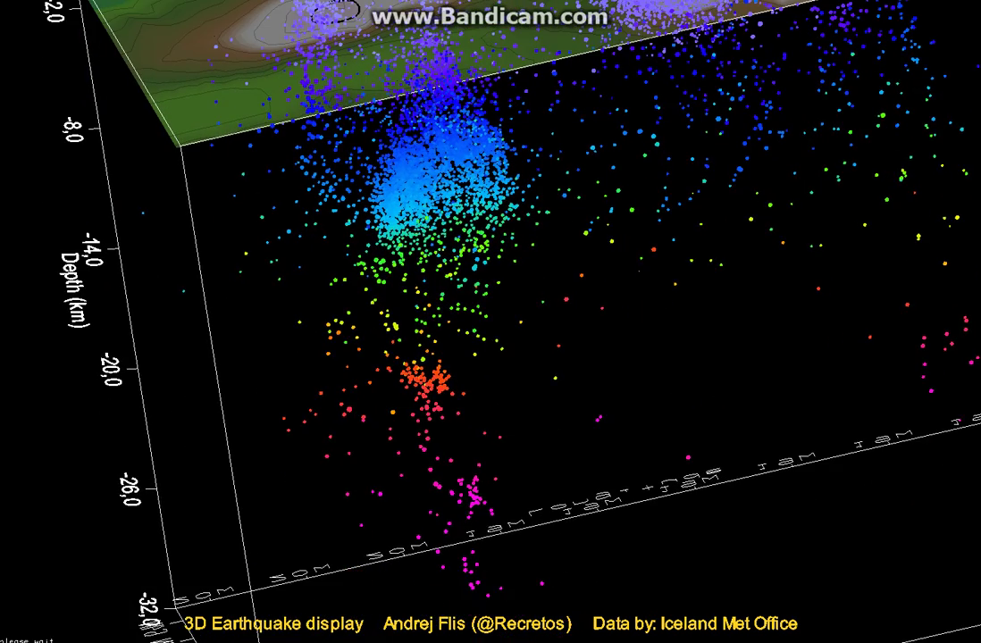
{"action": "key", "text": "Down"}
{"action": "key", "text": "Down"}
{"action": "key", "text": "Down"}
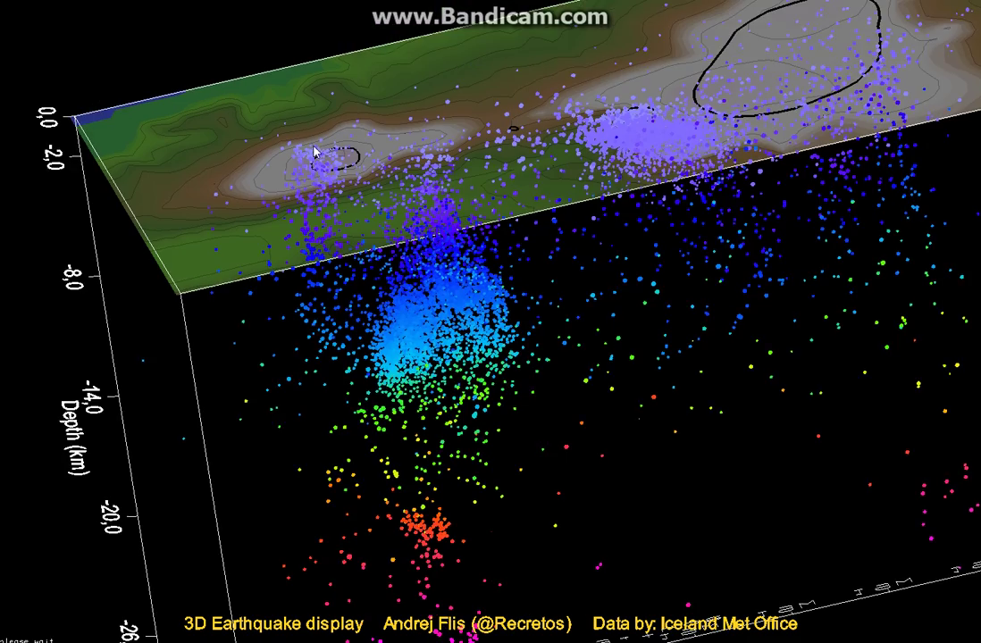
{"action": "left_click_drag", "start_coordinate": [577, 168], "coordinate": [676, 198]}
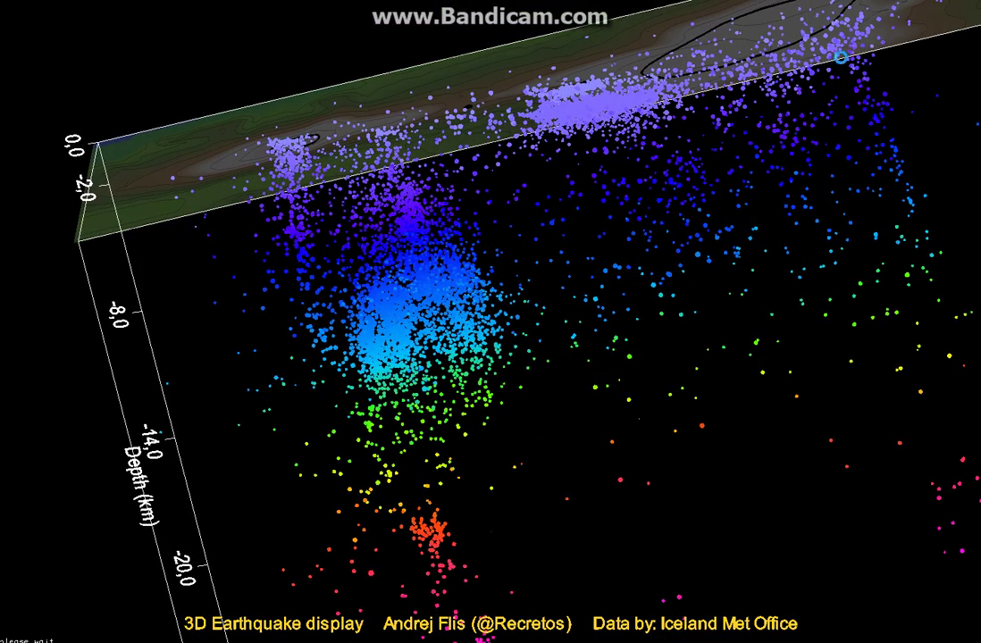
{"action": "left_click_drag", "start_coordinate": [643, 107], "coordinate": [618, 92]}
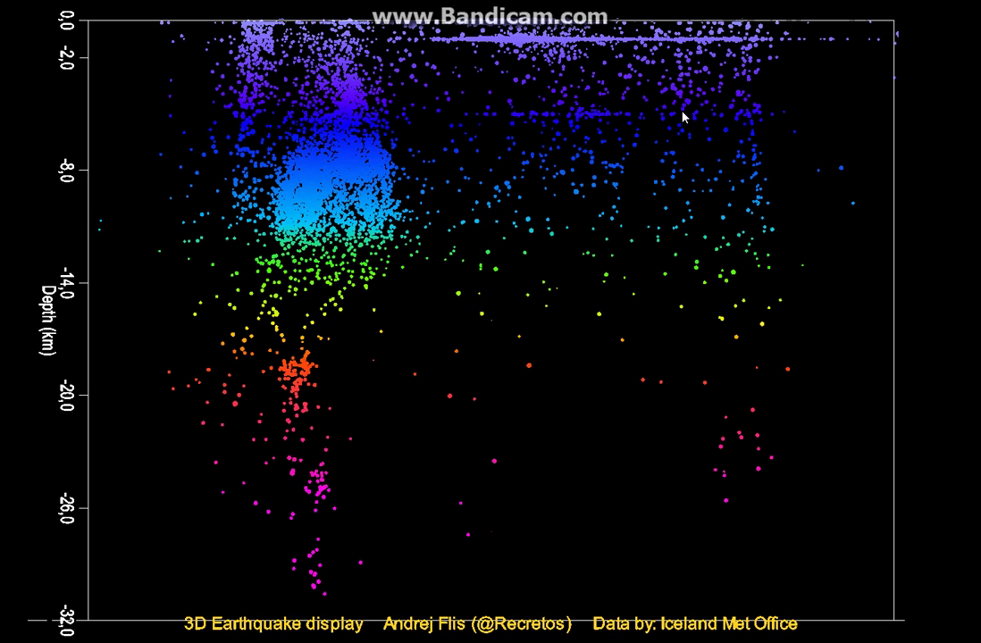
Step: Examine the whole western-dominated earthquake set across its full width, from side-on and from a steeper tilt
{"action": "right_click_drag", "start_coordinate": [613, 307], "coordinate": [643, 142]}
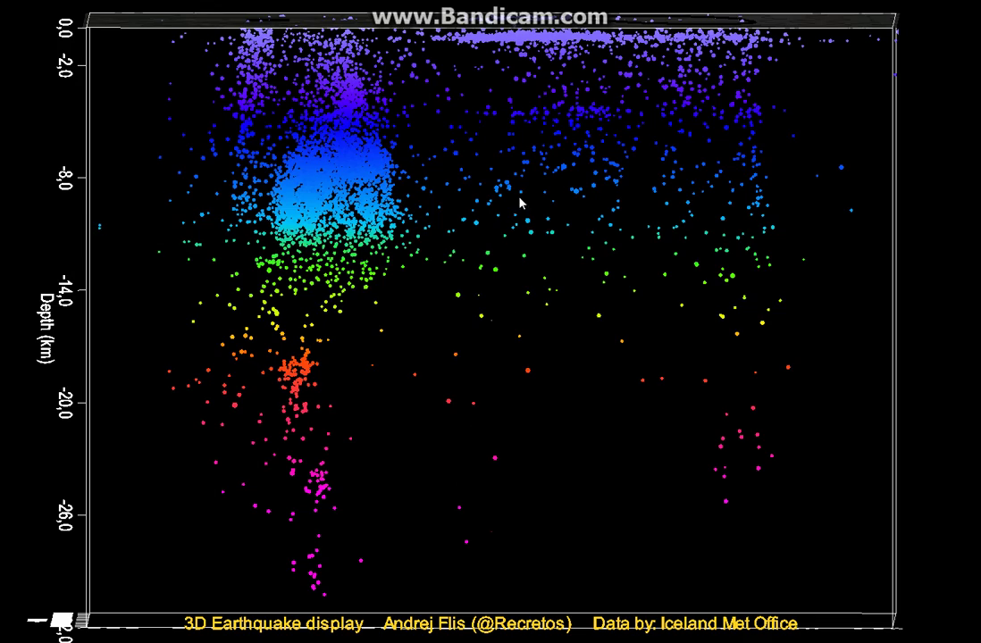
{"action": "left_click_drag", "start_coordinate": [558, 320], "coordinate": [575, 207]}
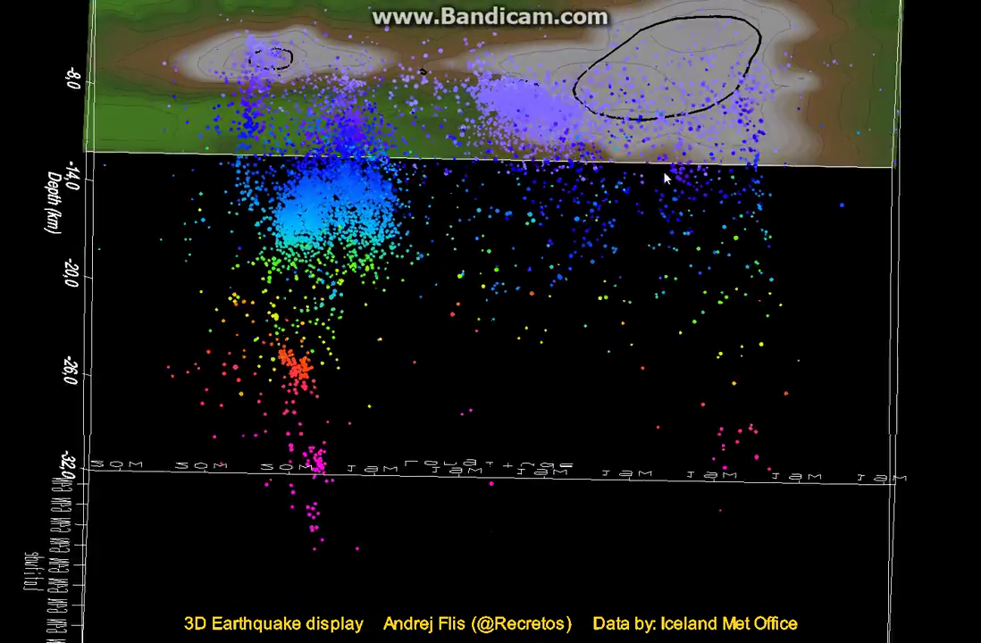
{"action": "left_click_drag", "start_coordinate": [665, 174], "coordinate": [631, 346]}
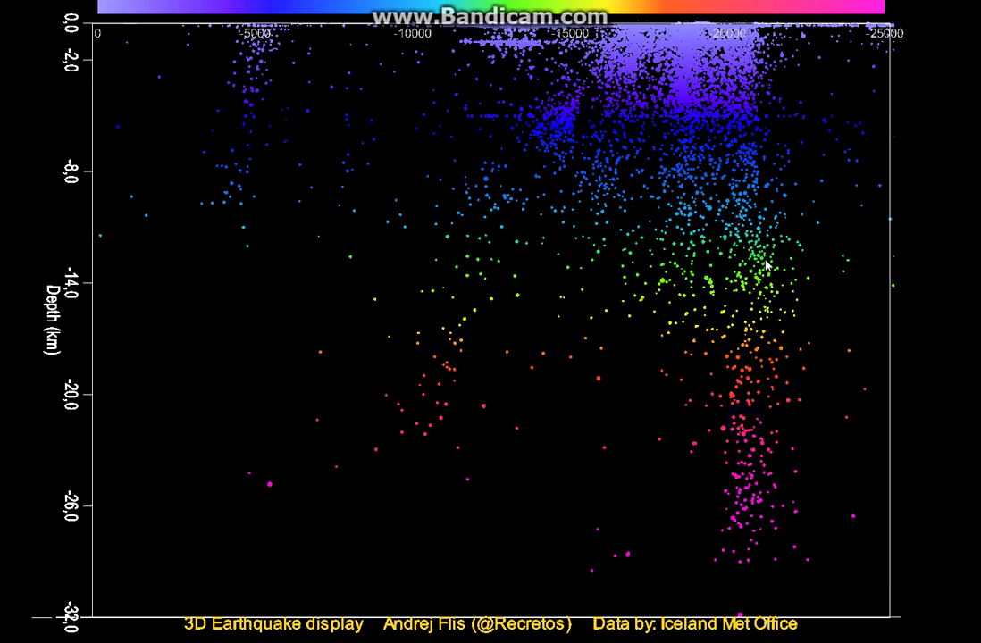
Step: Examine the second earthquake set with its dense eastern column in side-on and tilted views with the depth colour scale
{"action": "left_click_drag", "start_coordinate": [750, 435], "coordinate": [765, 250]}
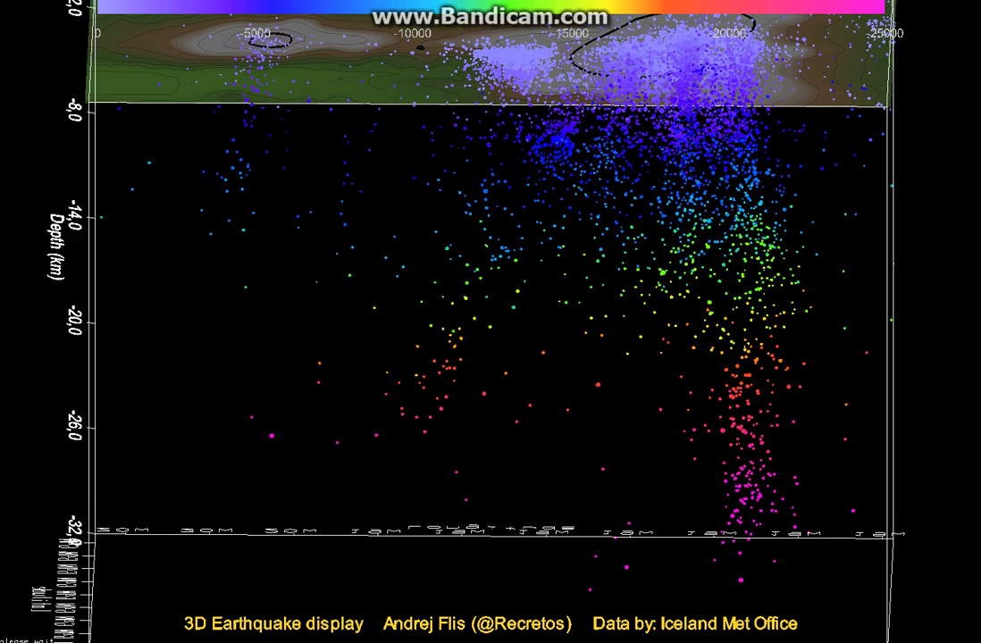
{"action": "scroll", "coordinate": [533, 305], "scroll_direction": "down", "scroll_amount": 4}
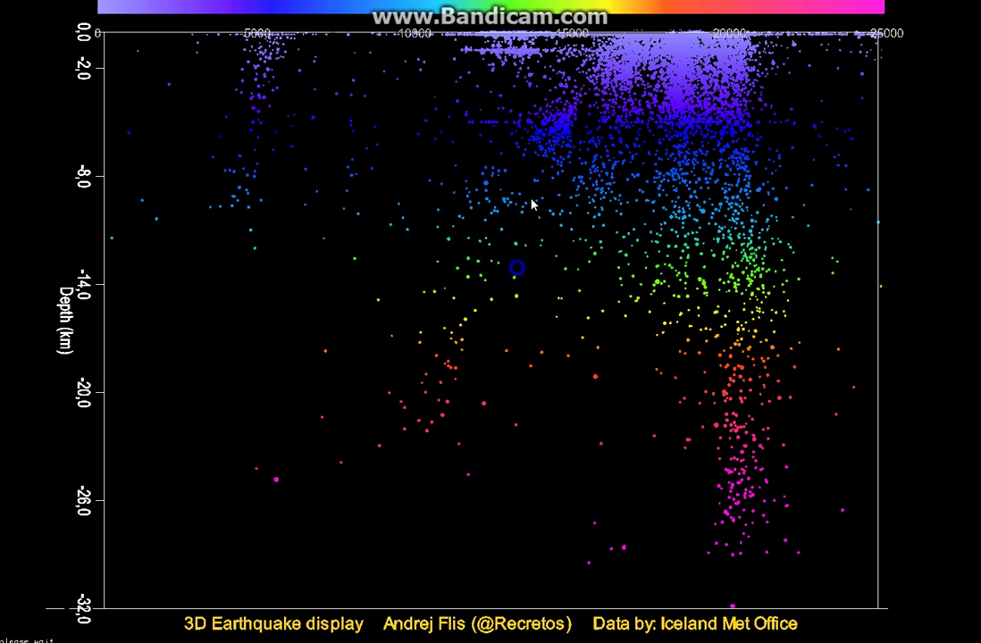
{"action": "key", "text": "Down"}
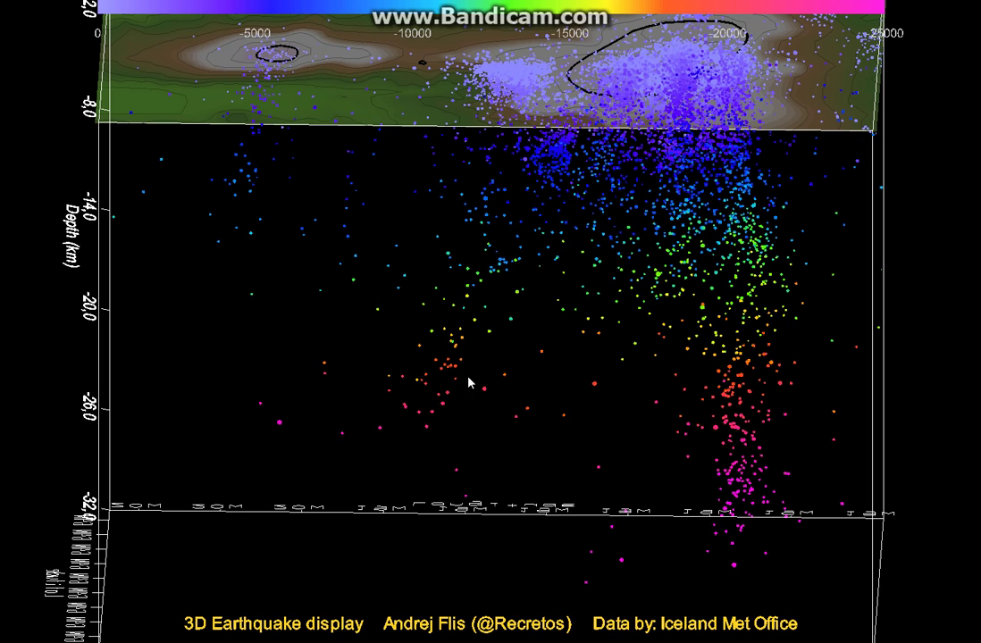
{"action": "left_click_drag", "start_coordinate": [481, 219], "coordinate": [473, 373]}
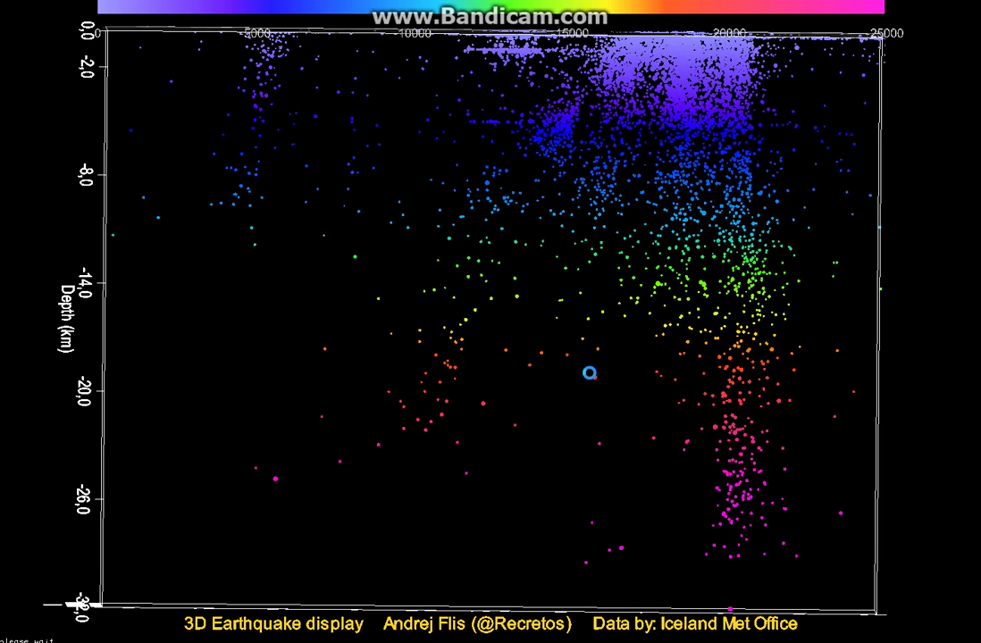
{"action": "left_click_drag", "start_coordinate": [576, 322], "coordinate": [572, 234]}
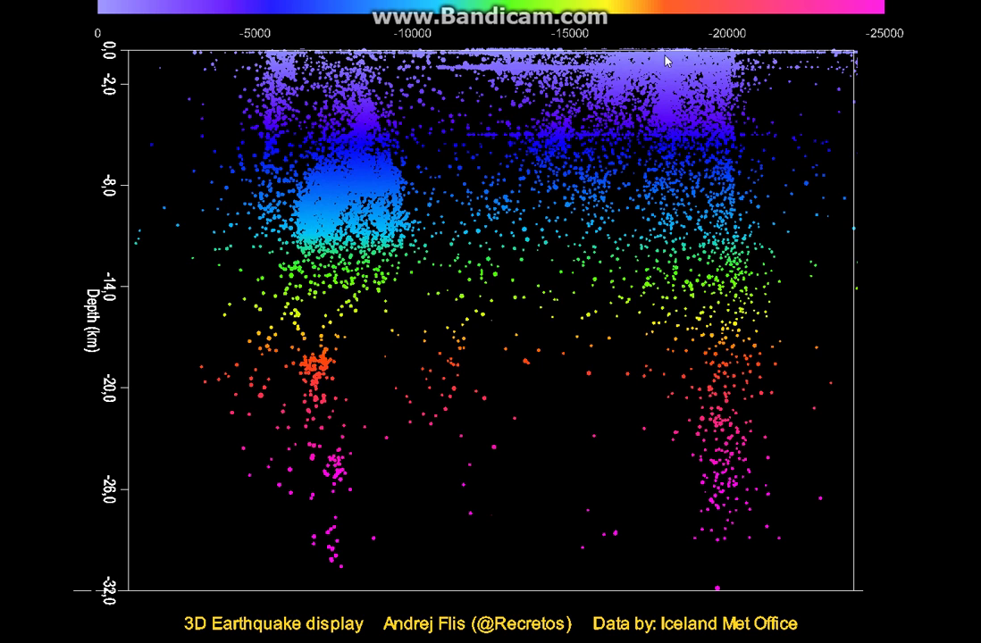
Step: Compare the western and eastern clusters in the combined earthquake set, focusing on the shallow eastern quakes below the terrain
{"action": "left_click", "coordinate": [669, 101]}
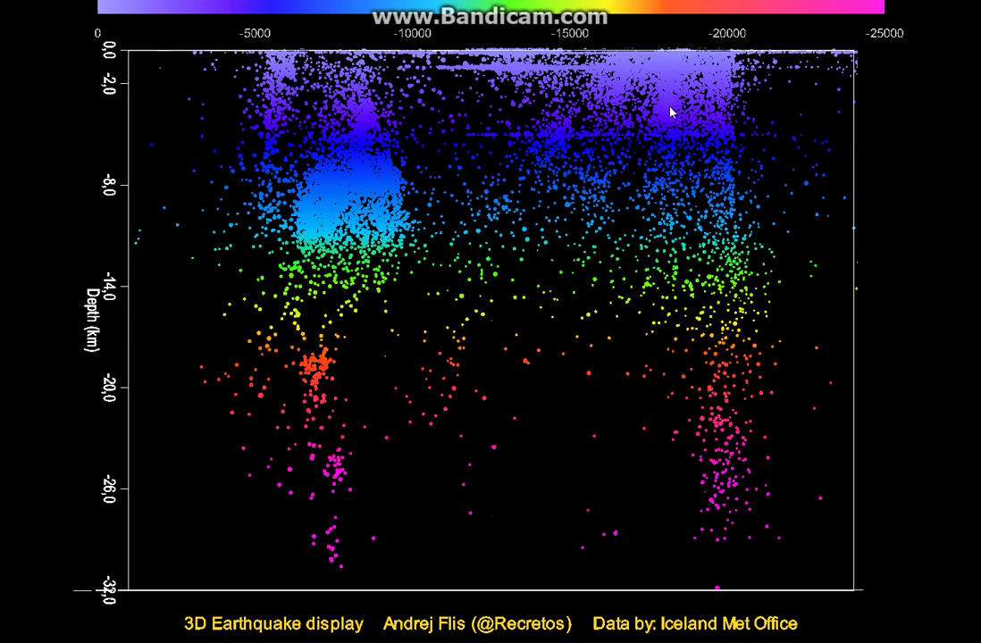
{"action": "mouse_move", "coordinate": [670, 106]}
{"action": "left_mouse_down"}
{"action": "mouse_move", "coordinate": [674, 76]}
{"action": "mouse_move", "coordinate": [671, 100]}
{"action": "left_mouse_up"}
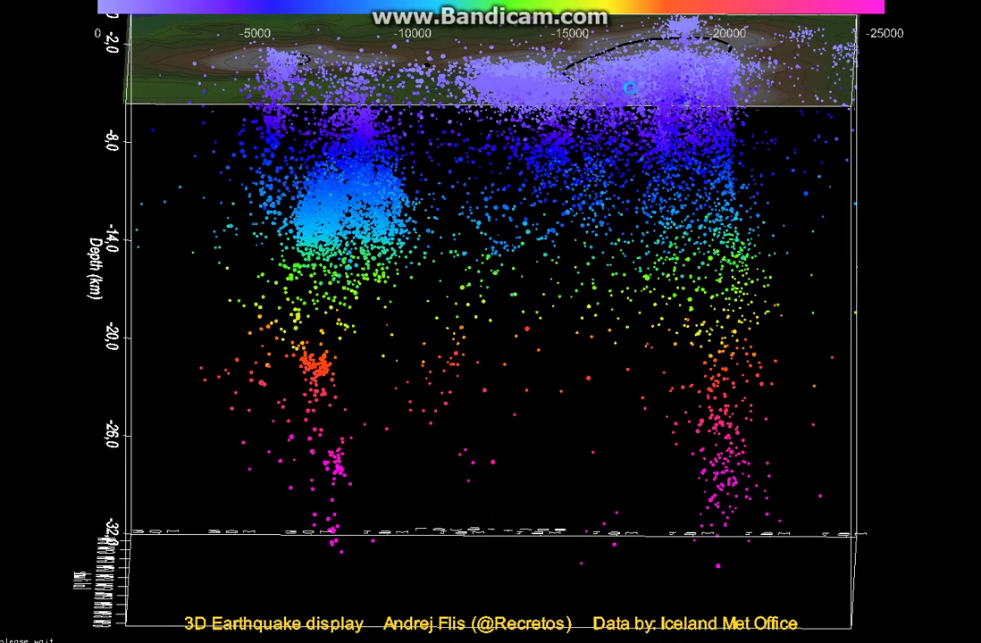
{"action": "left_click", "coordinate": [617, 82]}
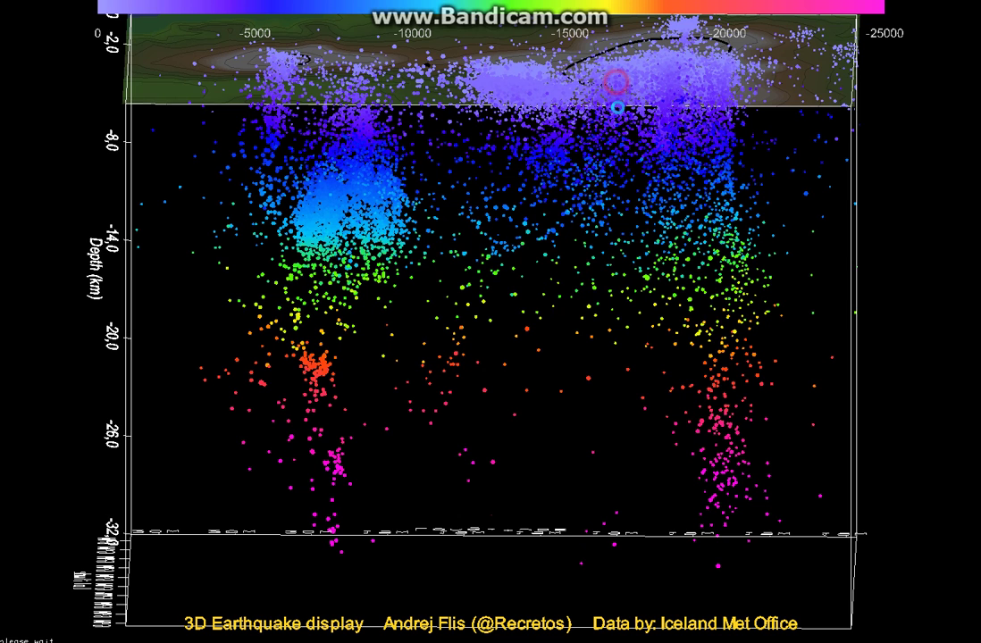